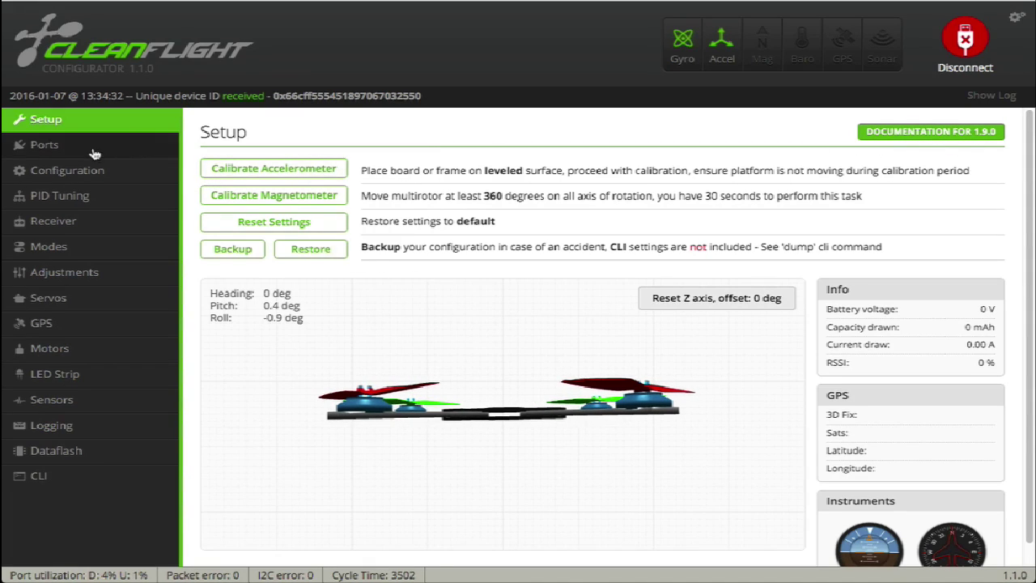
Step: Review the UART assignments on the Ports page, then bring up the Configuration page
click(49, 145)
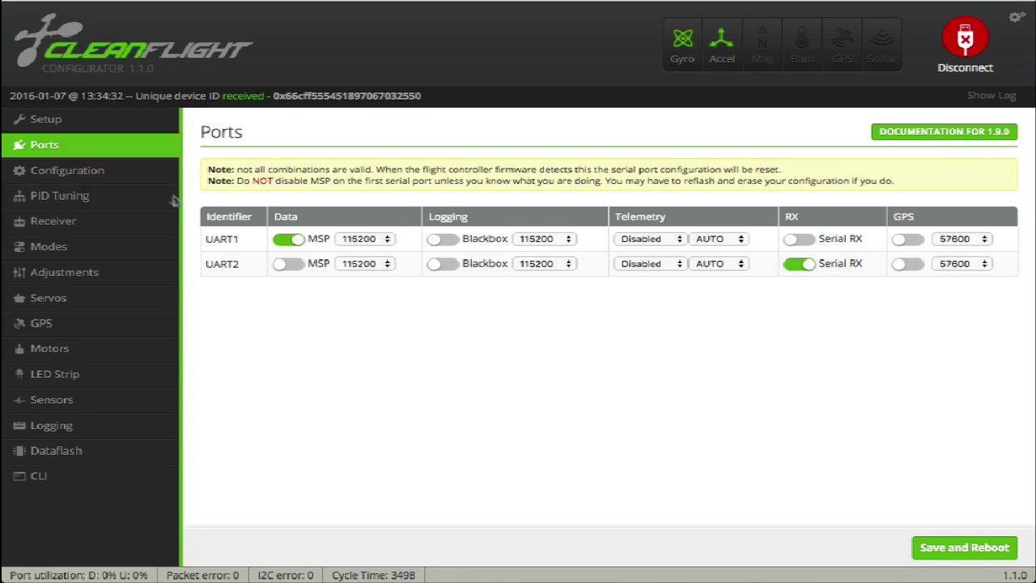
click(88, 176)
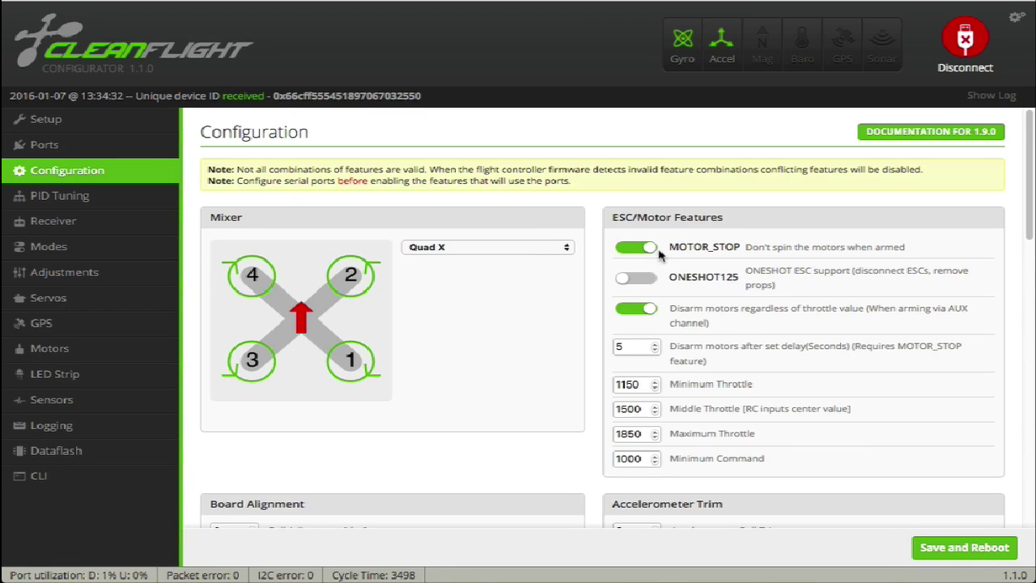
Step: Turn off MOTOR_STOP, set minimum throttle to 1050, and disable VBAT monitoring
scroll(639, 267, down, 1)
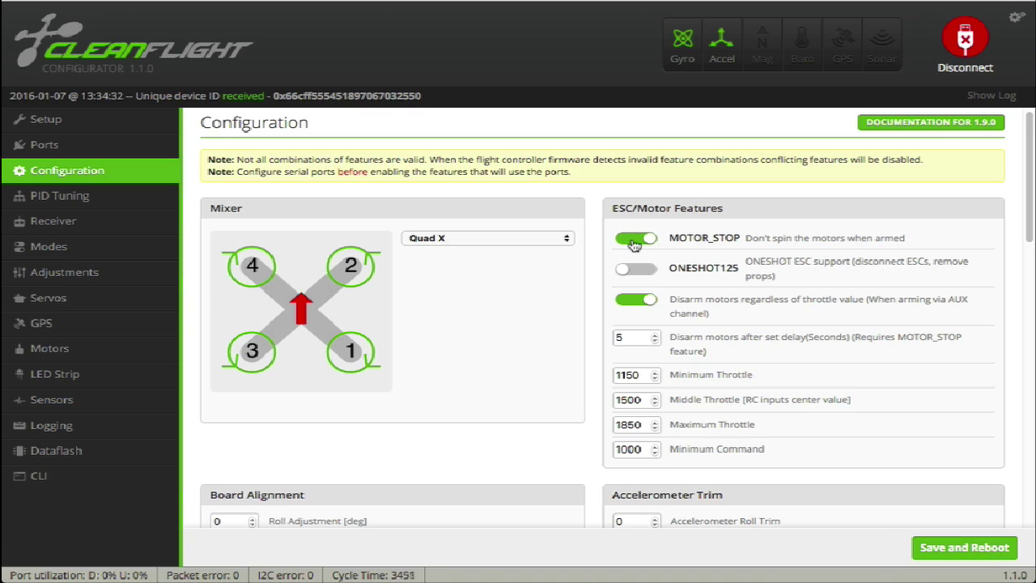
click(634, 243)
scroll(790, 328, down, 3)
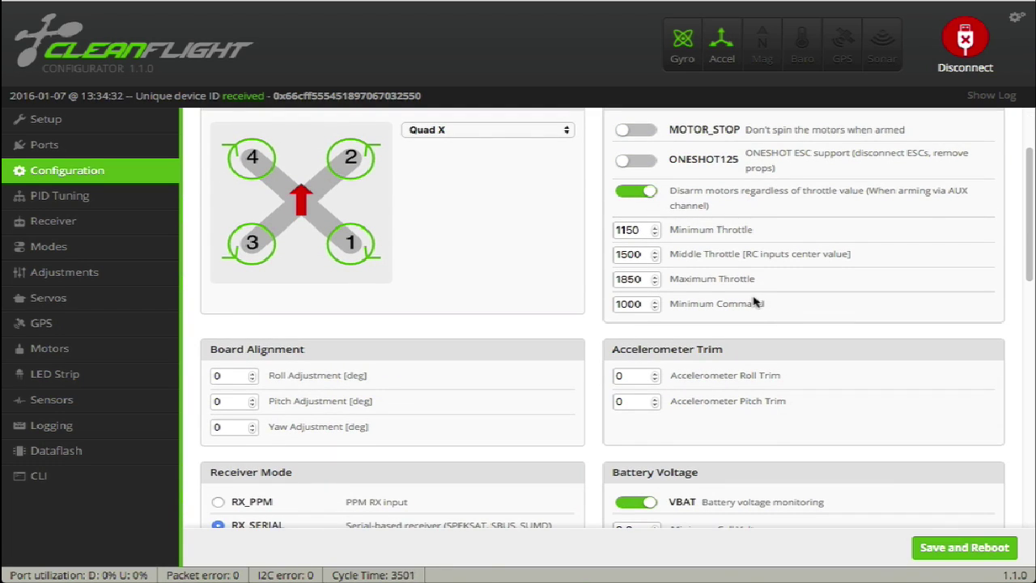
scroll(754, 302, down, 1)
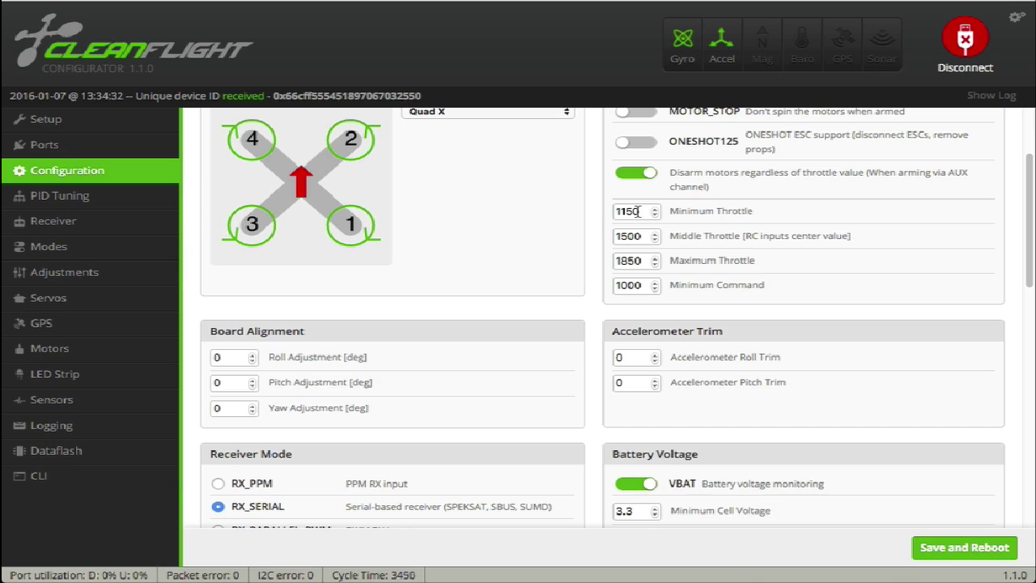
drag(638, 211, 609, 214)
text(1)
scroll(711, 292, down, 4)
click(627, 418)
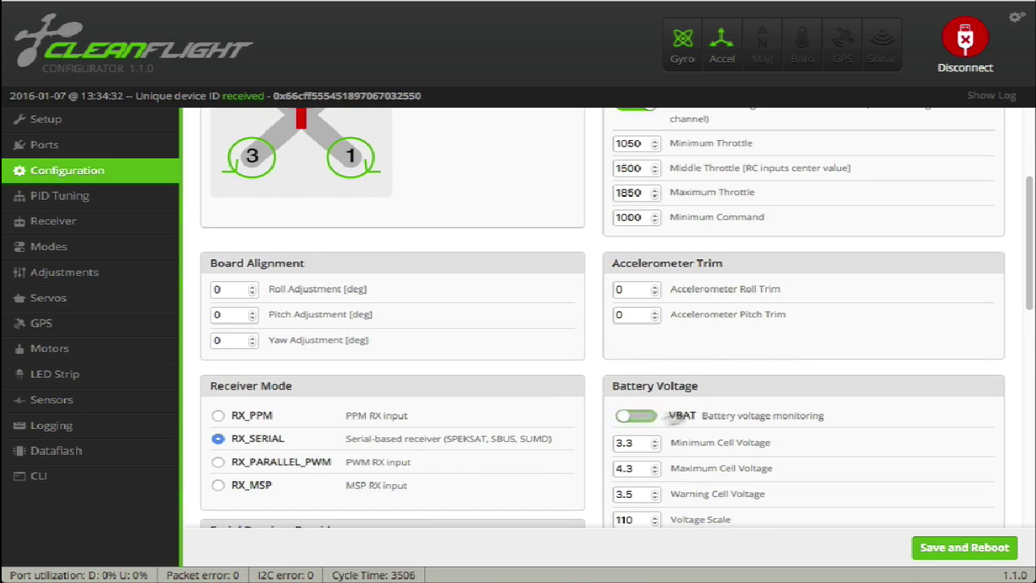
Step: Choose SPEKTRUM1024 as the serial receiver provider, then save and reboot the board
scroll(470, 347, down, 2)
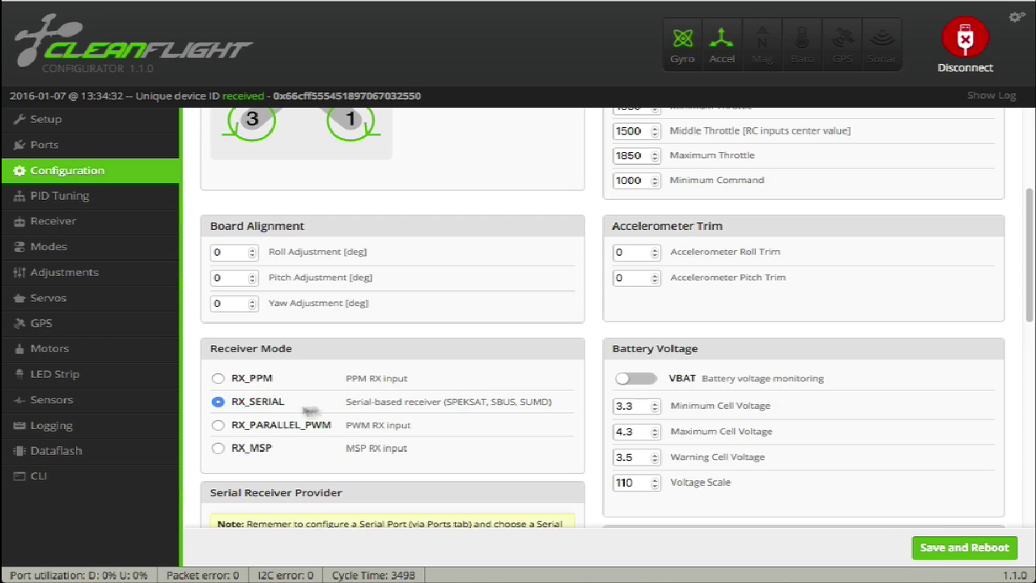
scroll(515, 394, down, 10)
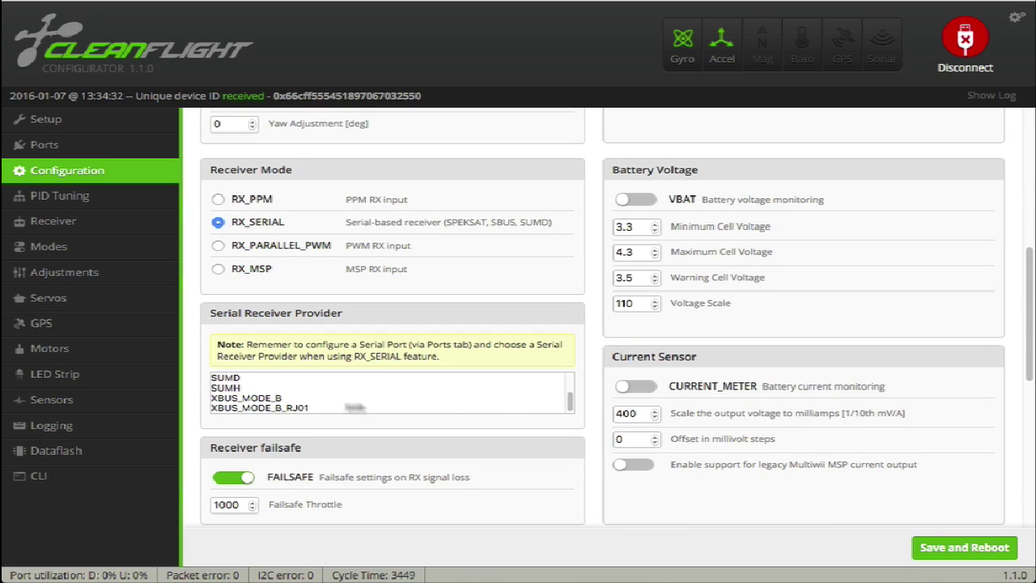
scroll(276, 397, up, 5)
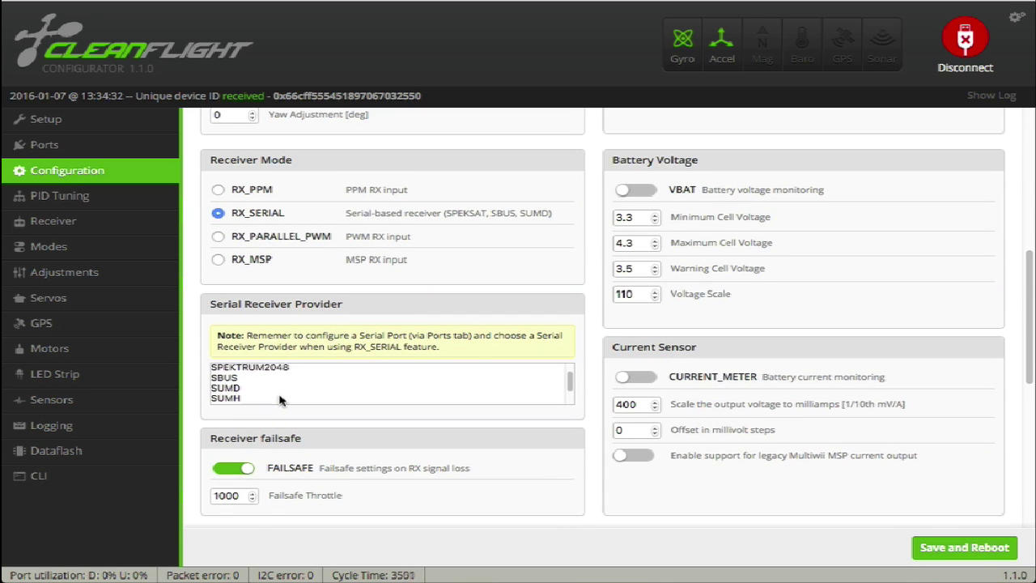
click(273, 400)
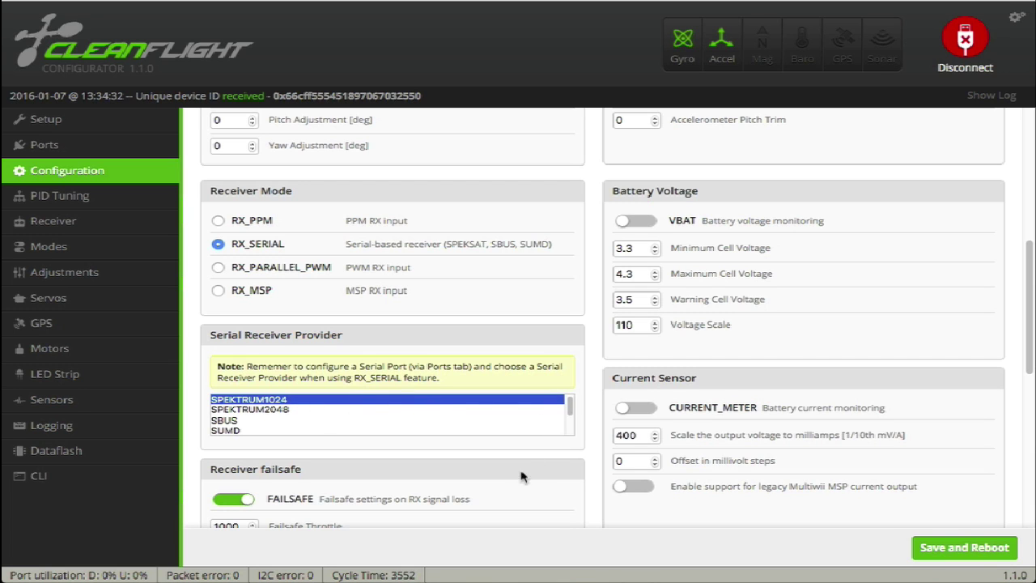
scroll(520, 476, down, 1)
click(243, 483)
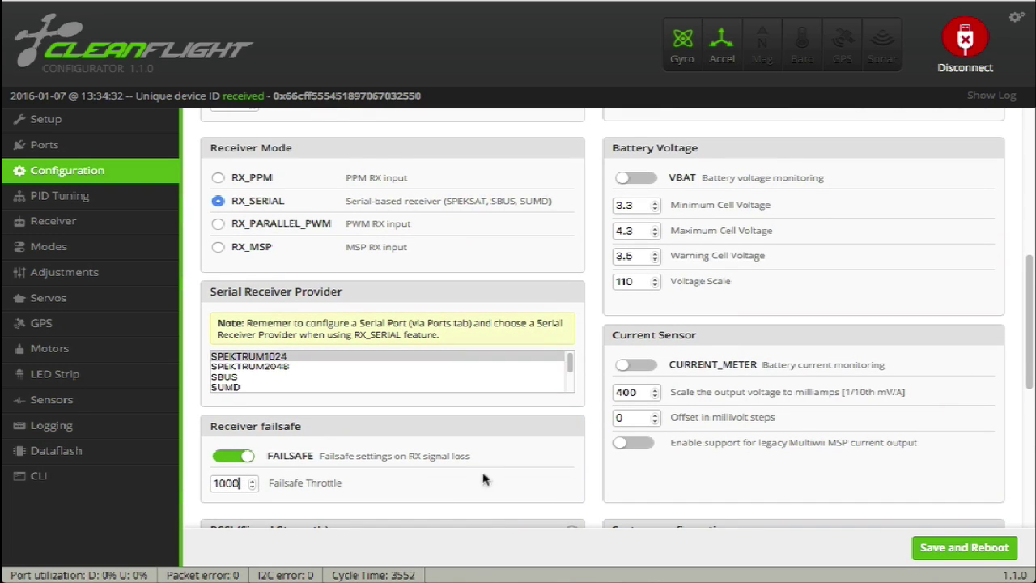
scroll(489, 479, down, 4)
scroll(625, 395, down, 5)
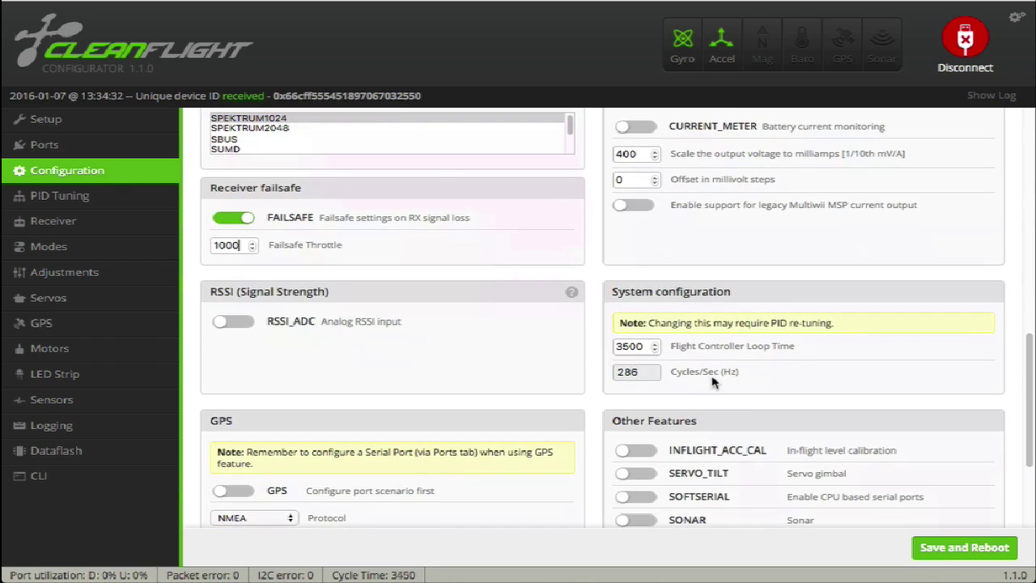
click(951, 544)
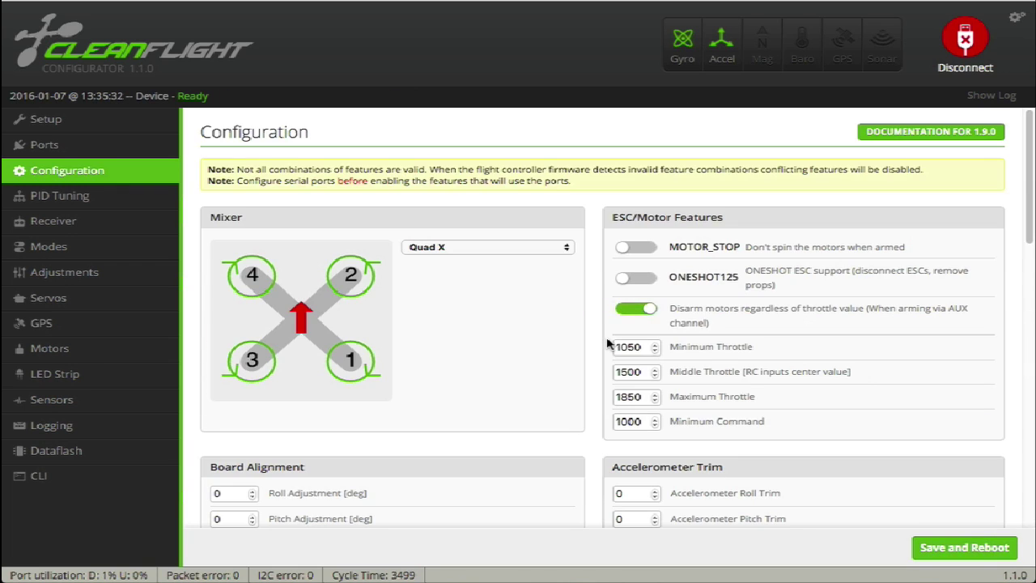
Step: In the CLI, list all settings with 'set' and select the motor_pwm_rate = 4000 line
click(62, 478)
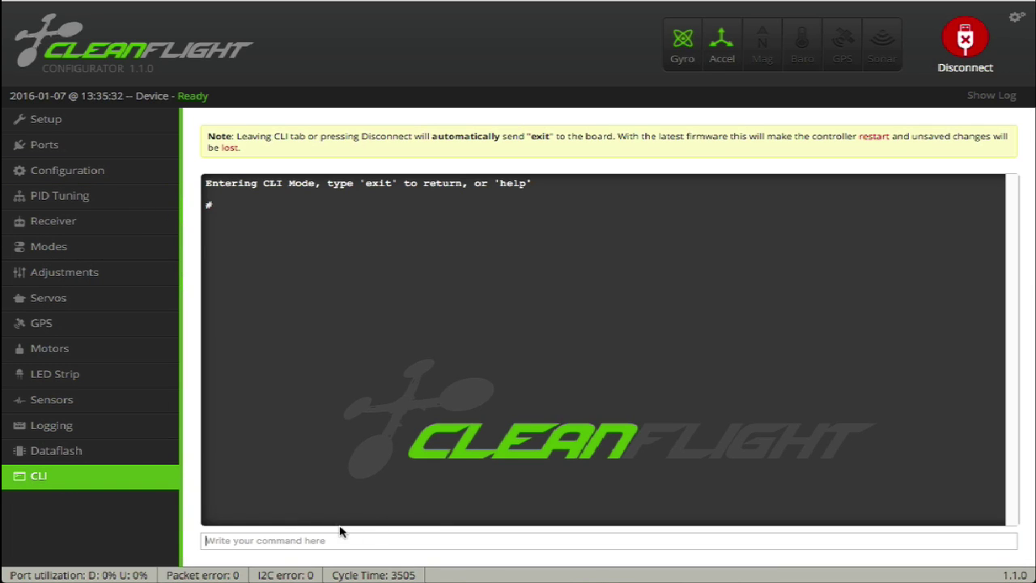
text(dli)
key(Return)
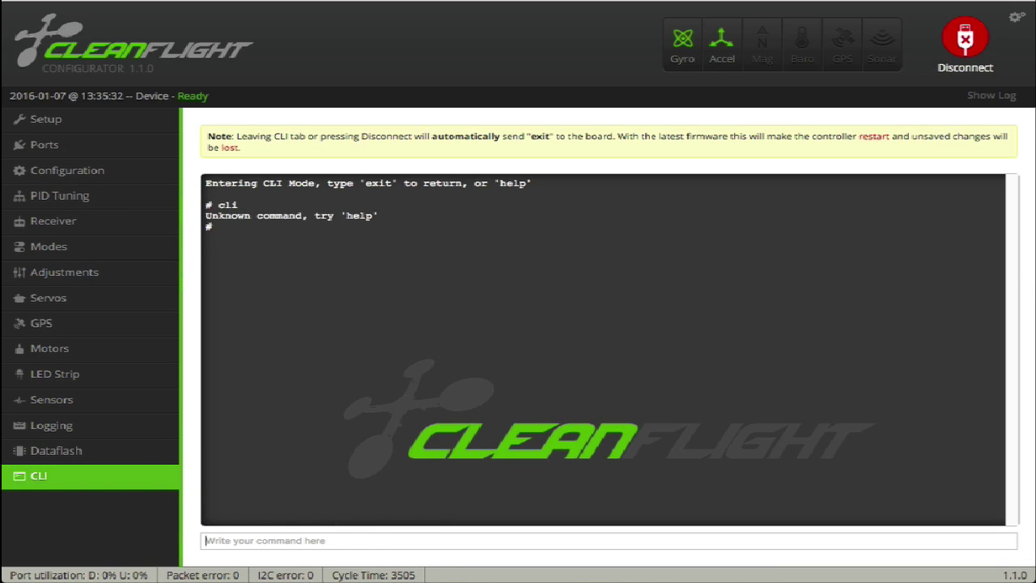
text(s)
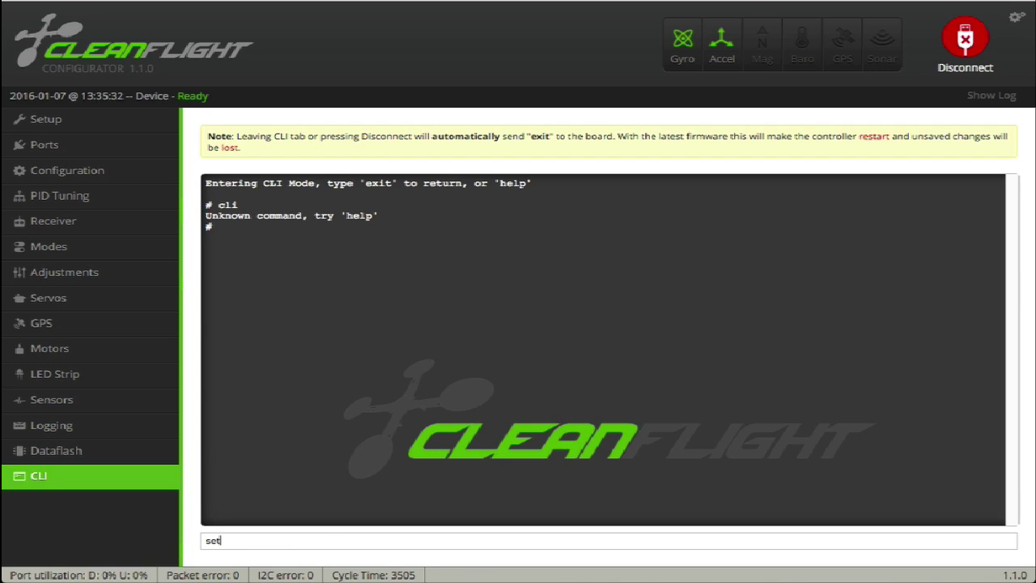
text(et)
key(Return)
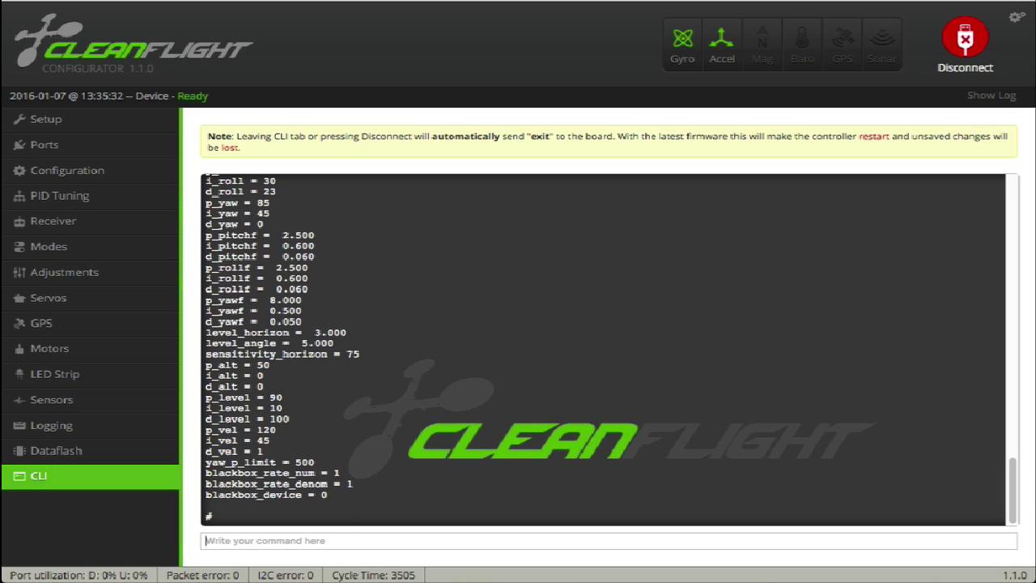
drag(1014, 485, 965, 247)
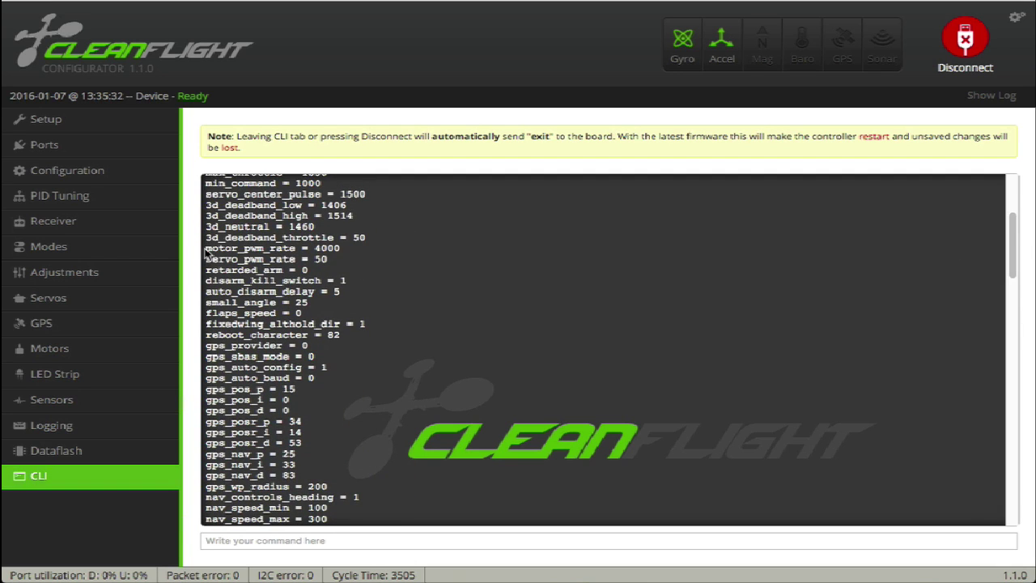
drag(243, 251, 346, 253)
key(ctrl+c)
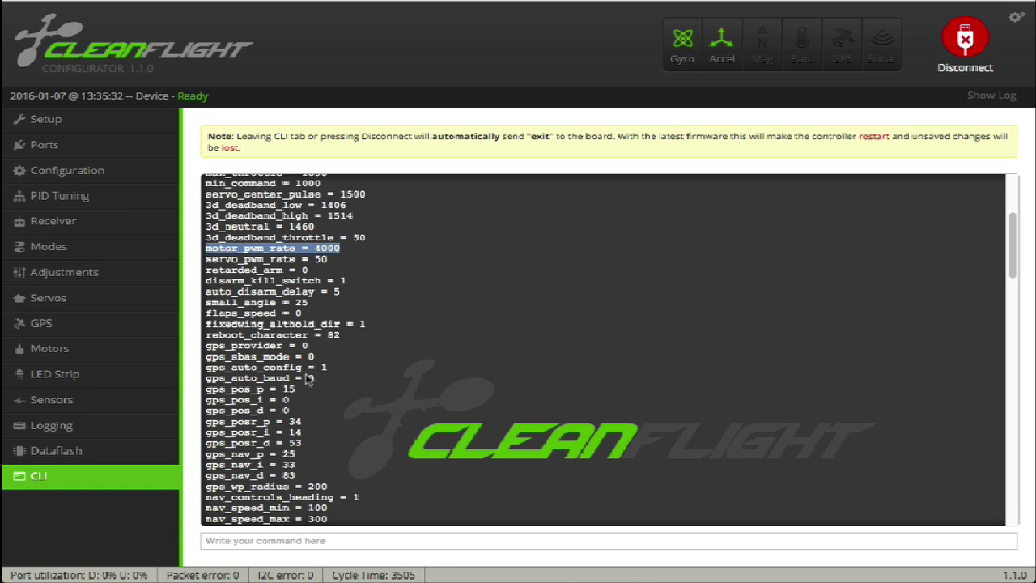
Step: Run 'set motor_pwm_rate = 4000' in the CLI, then 'save' to store it and reboot
click(240, 540)
text(se)
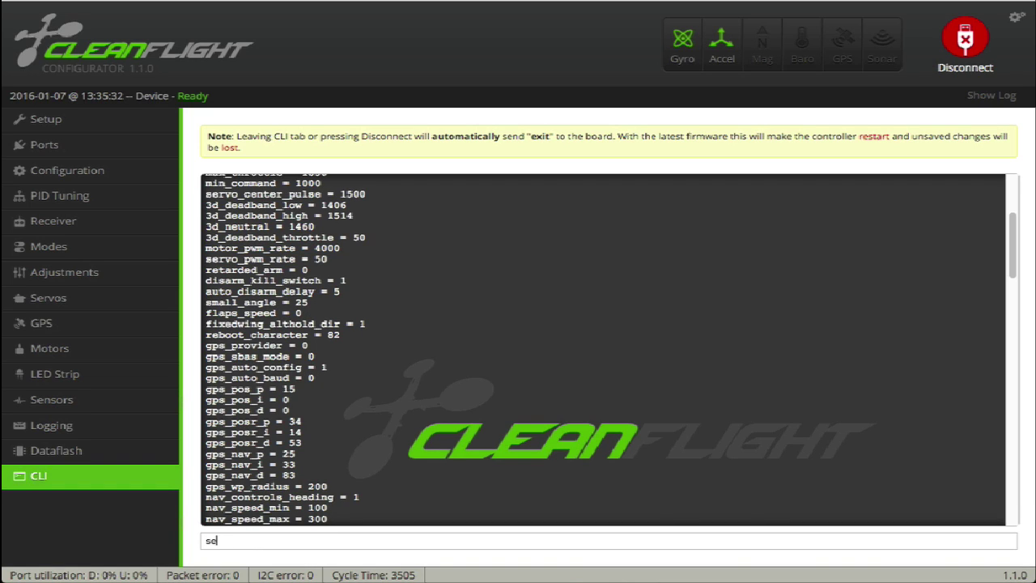
text(t)
key(ctrl+v)
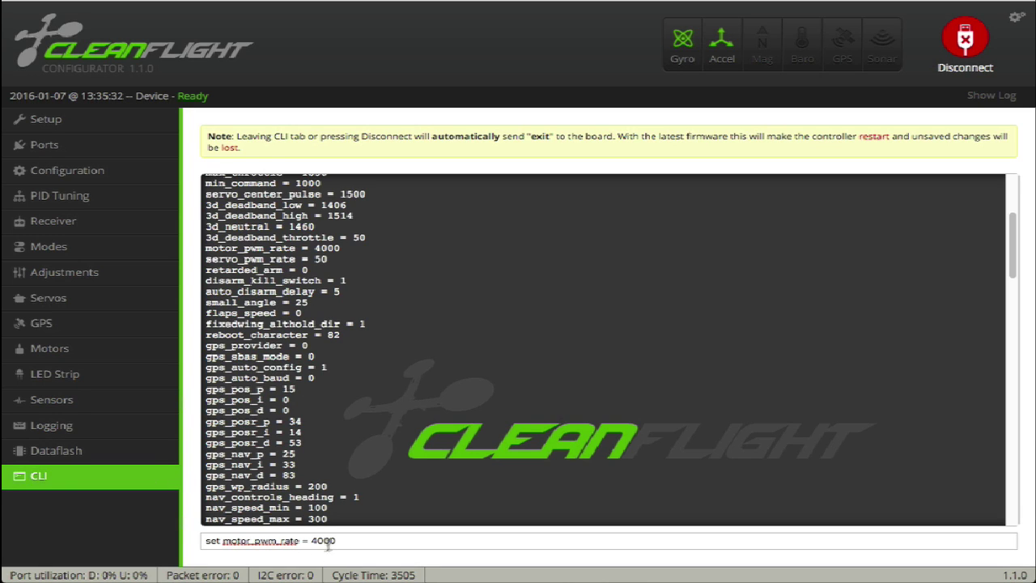
key(Return)
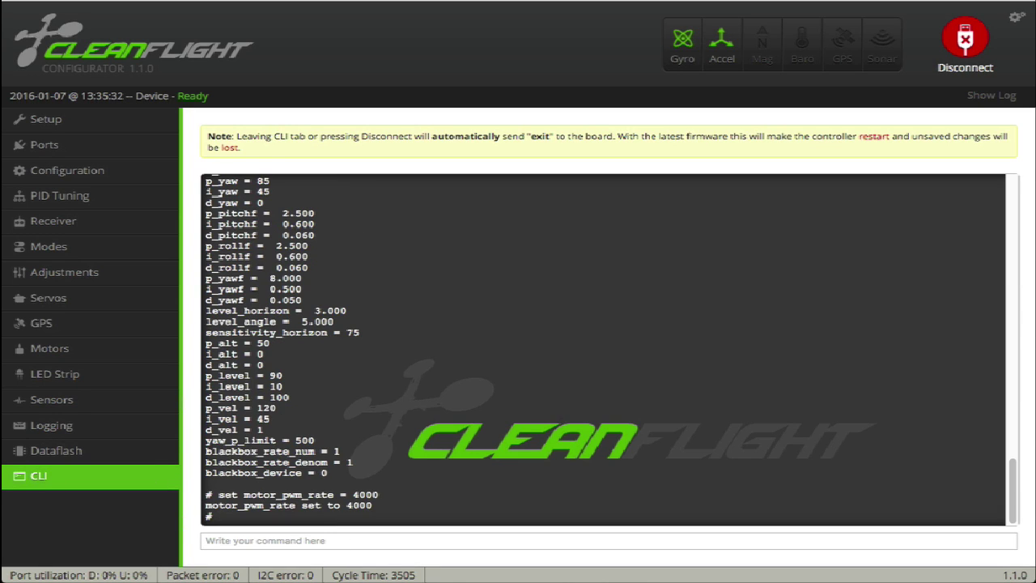
text(sa)
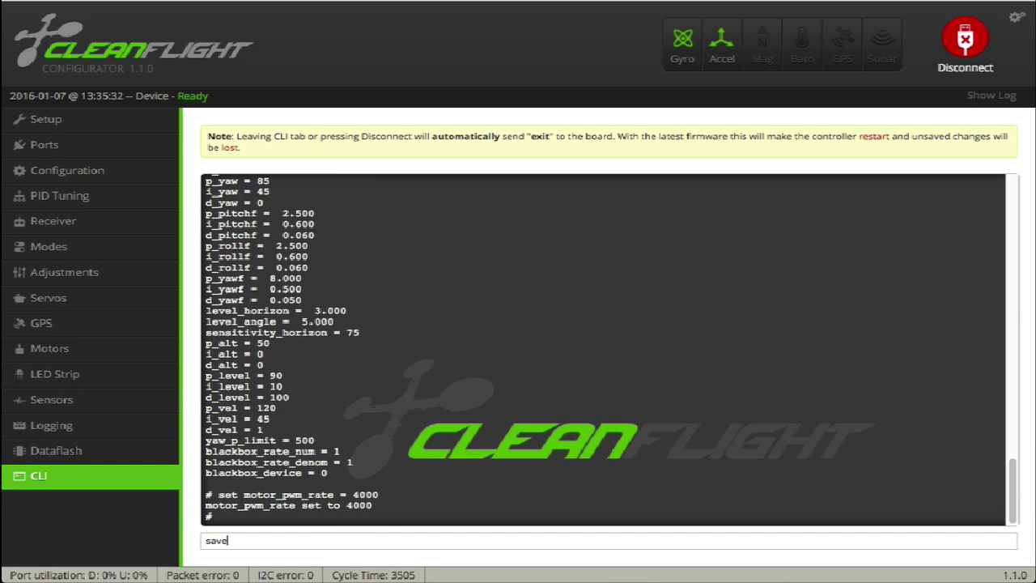
text(ve)
key(Return)
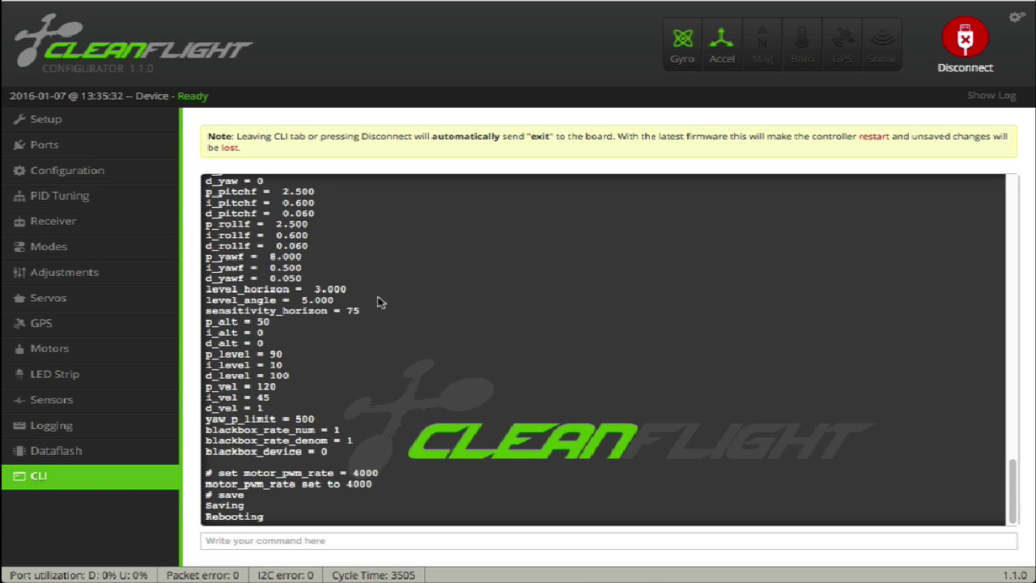
Step: Open the Receiver page to view the channel map and live channel values
click(72, 223)
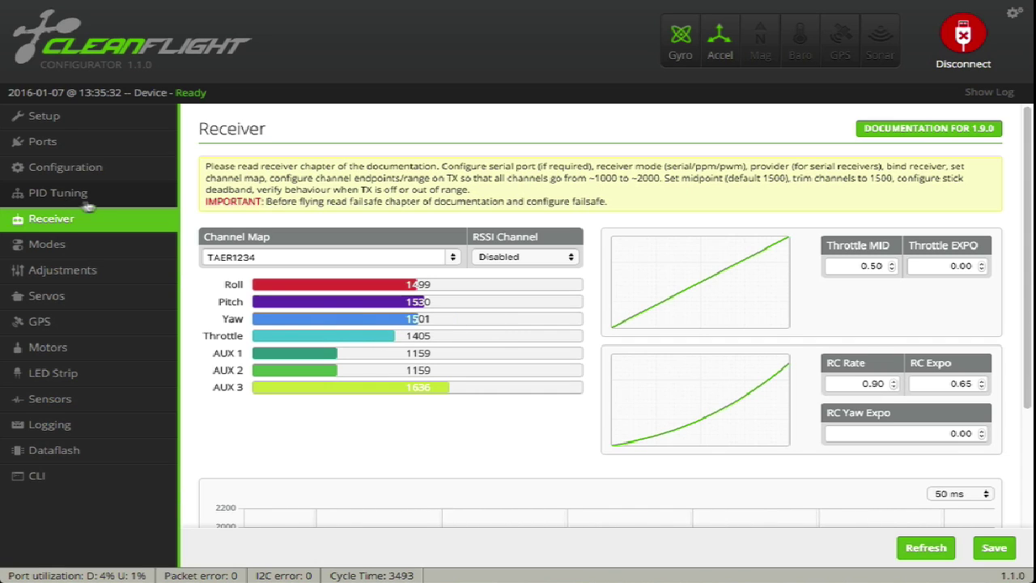
Step: Choose the JR / Spektrum / Graupner (TAER1234) channel map and save it to the board
click(455, 257)
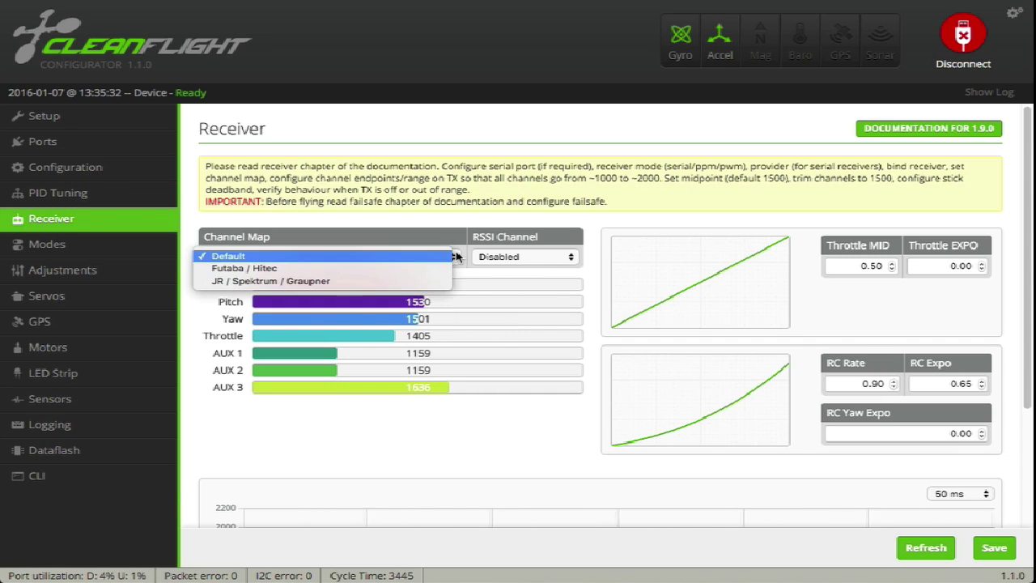
click(396, 281)
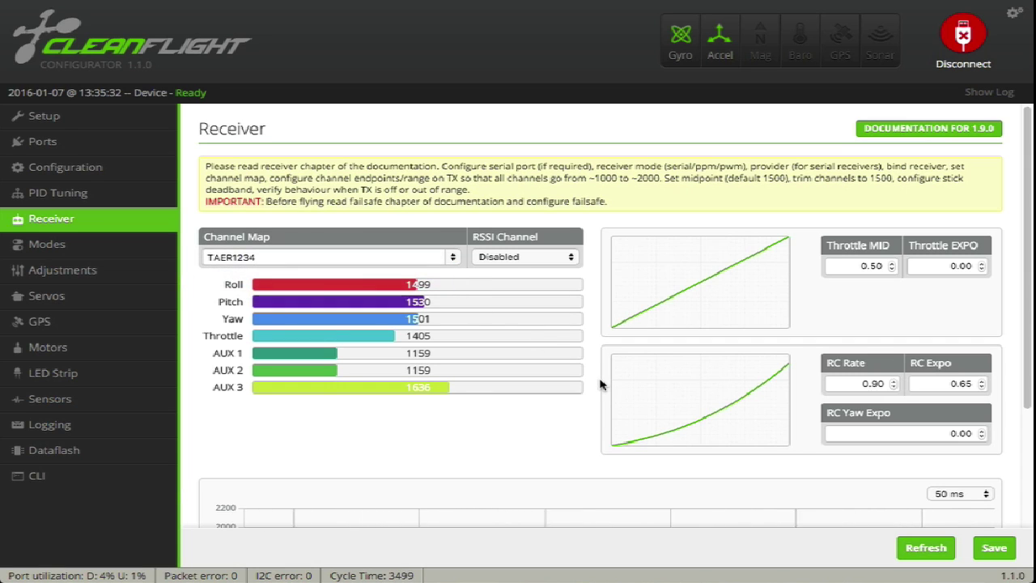
click(994, 548)
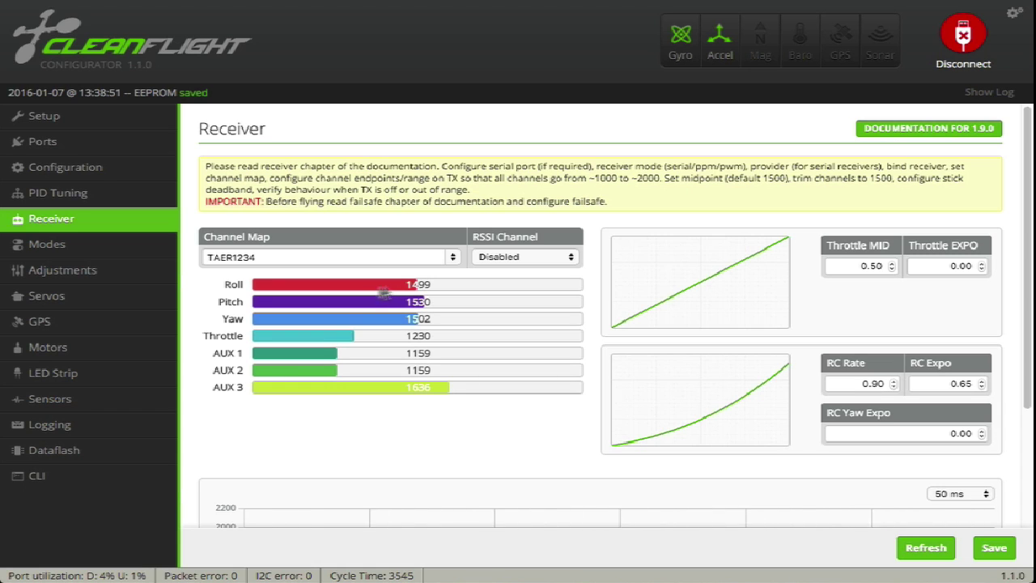
Step: In Modes, remove the ANGLE range and add an ARM range on AUX 1 from 1725 to 2100, then save
click(65, 245)
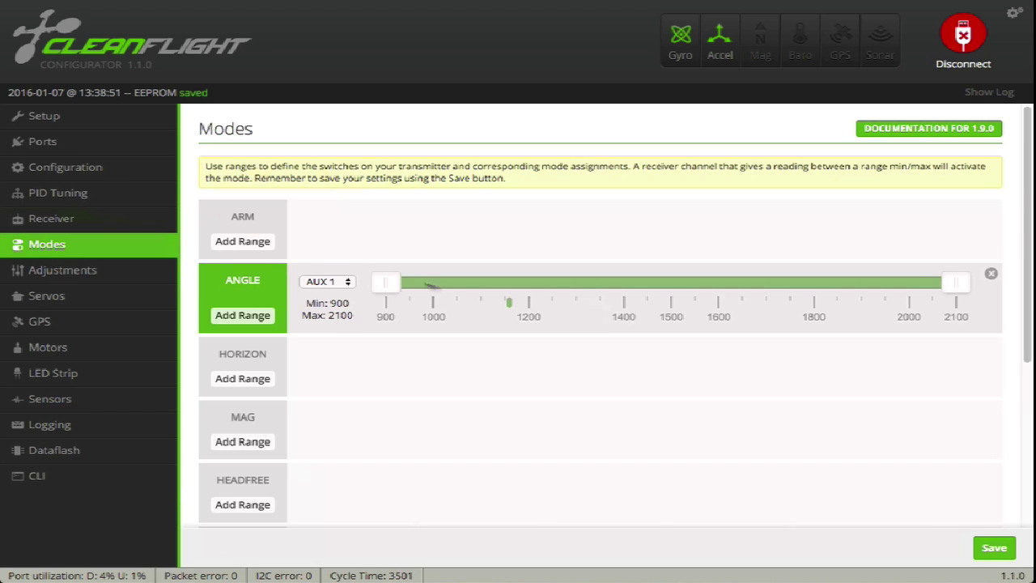
click(990, 278)
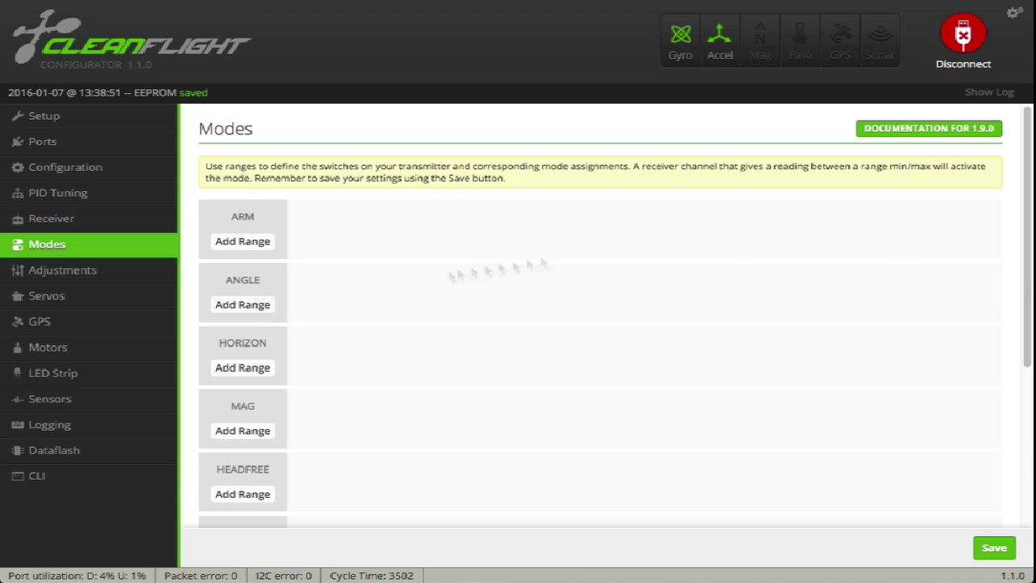
click(259, 241)
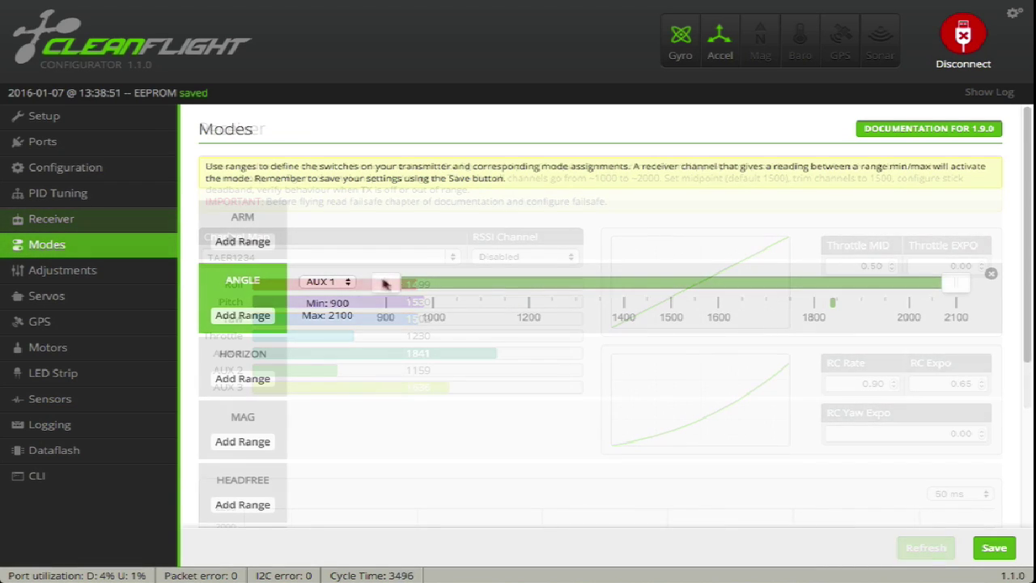
drag(390, 282, 766, 283)
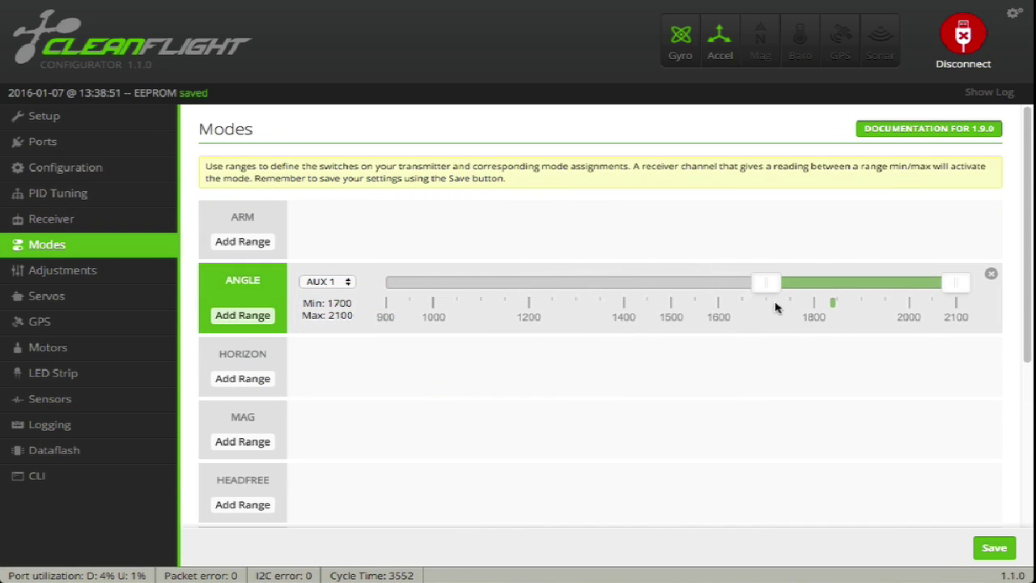
click(997, 548)
click(995, 549)
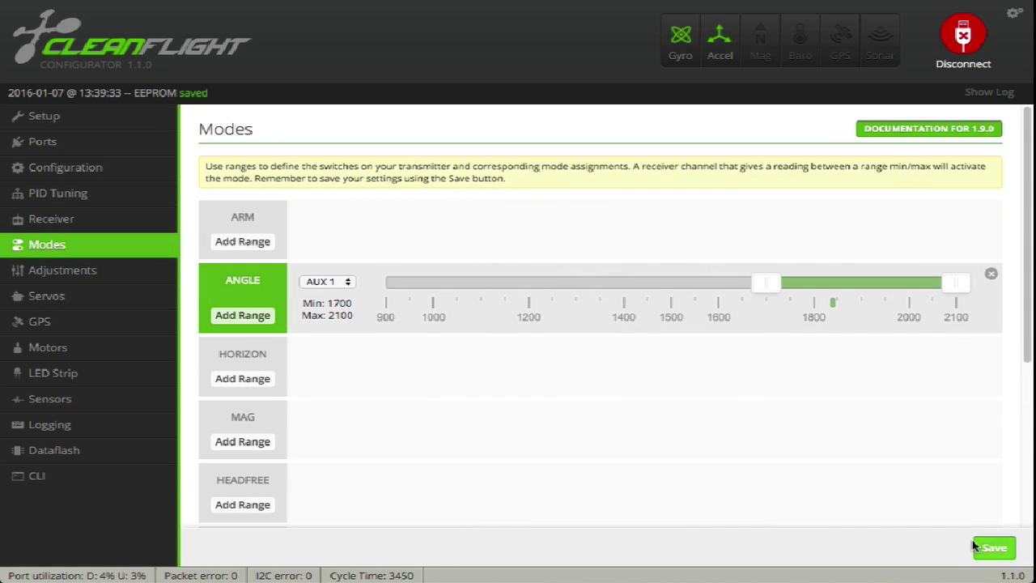
Step: Add a HORIZON range on AUX 2 from 900 to 1375, clear the remaining ANGLE range, and save
click(242, 379)
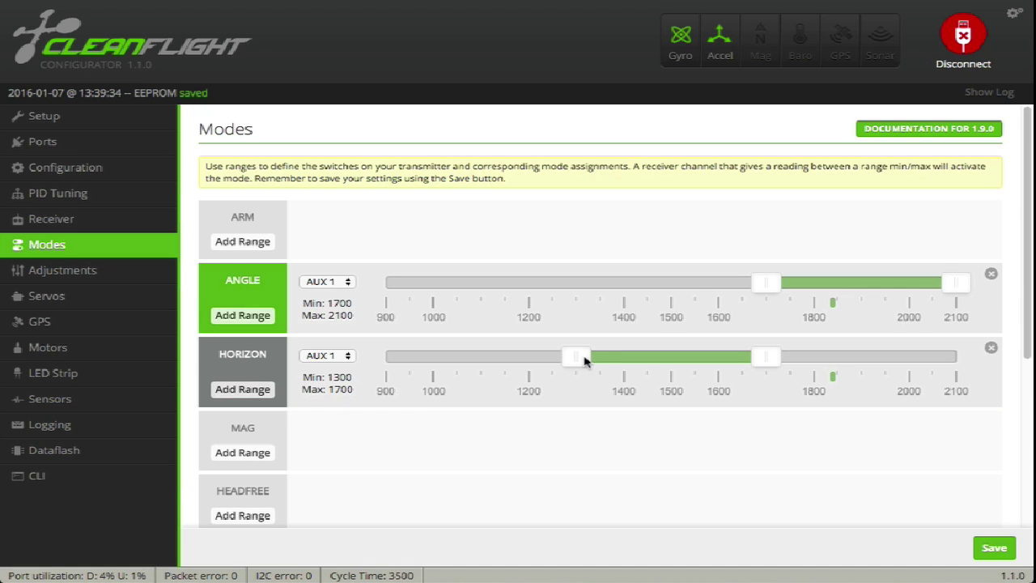
drag(585, 361, 419, 361)
drag(769, 358, 611, 358)
drag(398, 360, 381, 359)
click(342, 356)
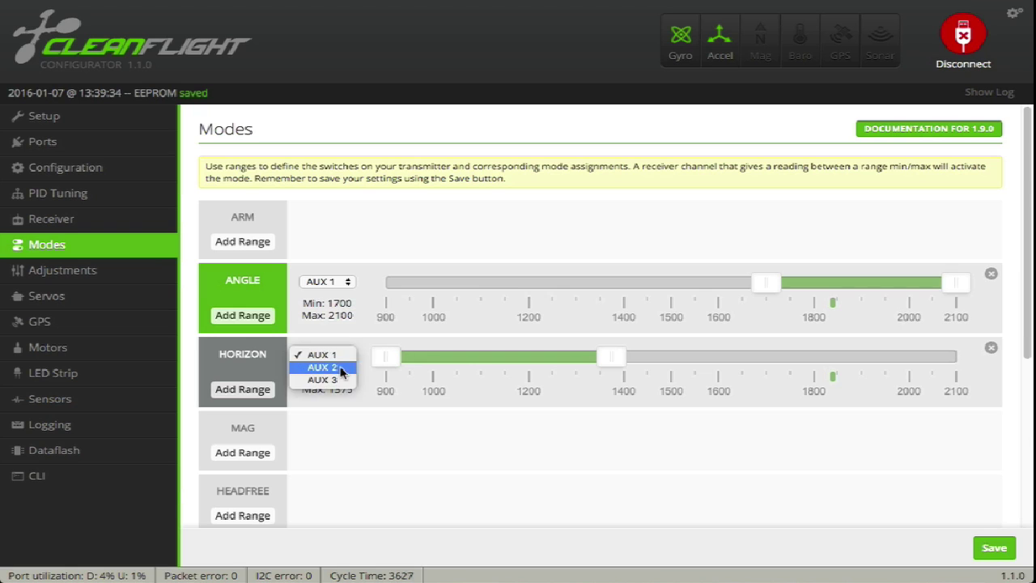
click(324, 365)
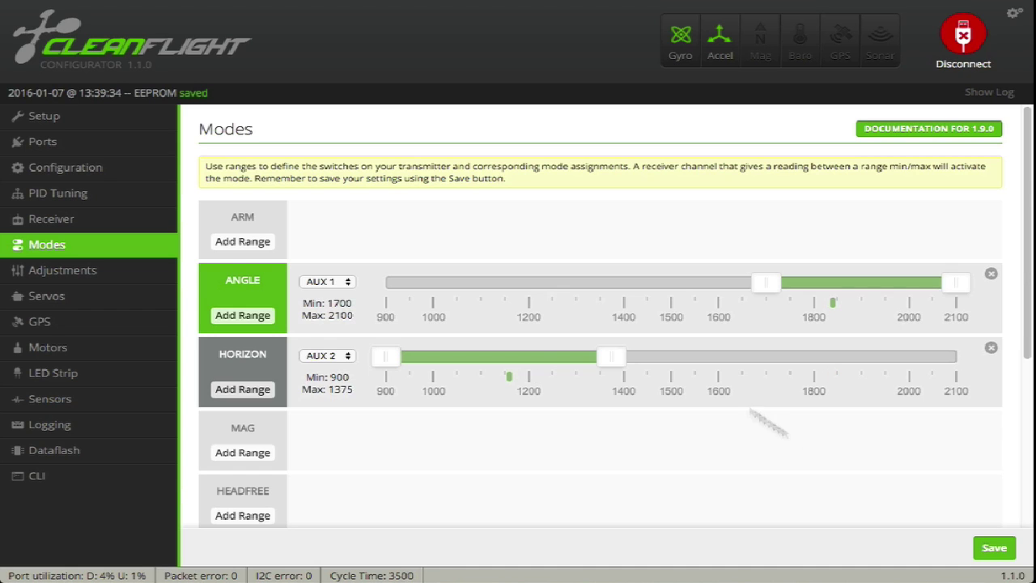
click(994, 547)
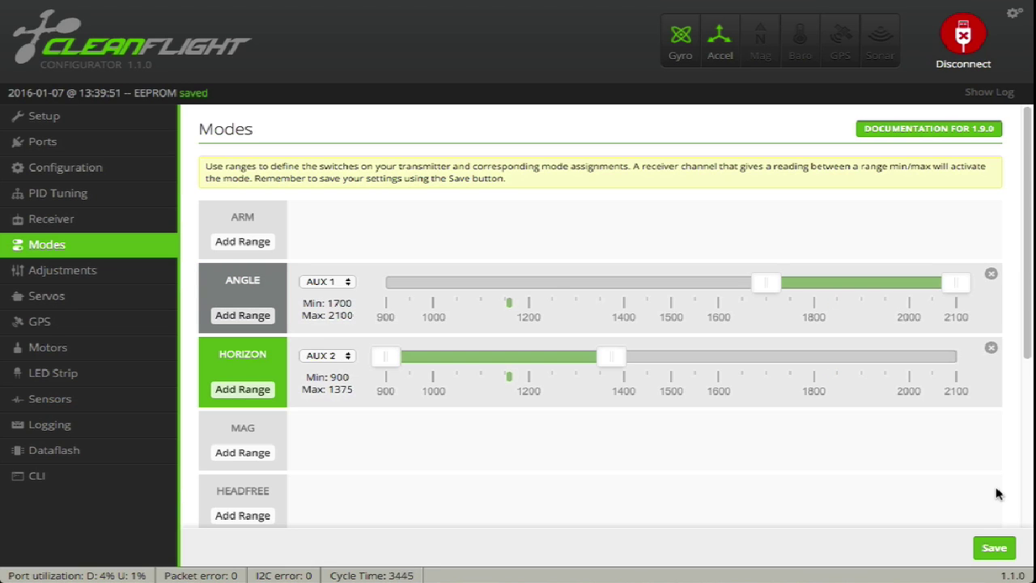
click(991, 276)
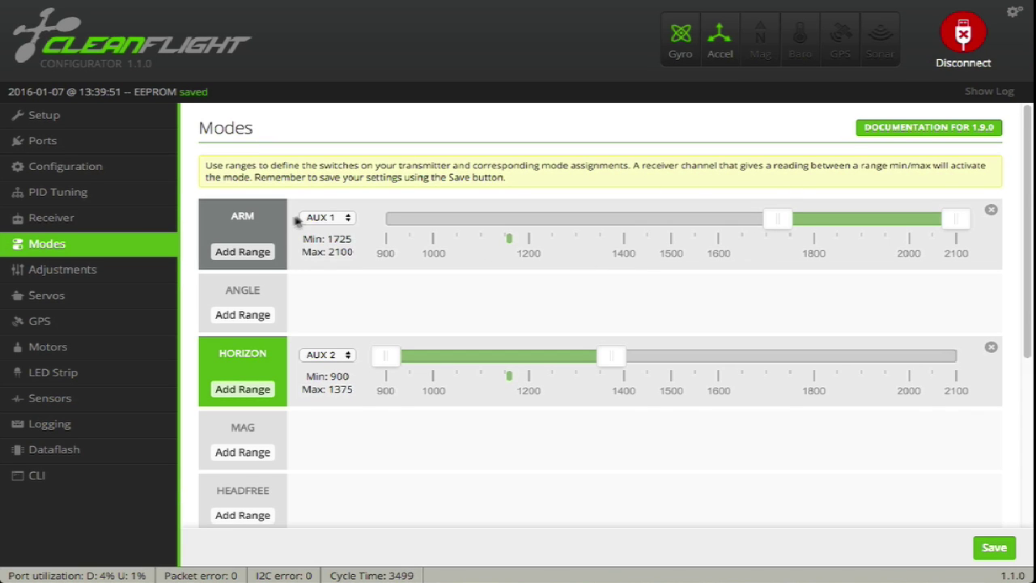
click(994, 547)
Step: Calibrate the accelerometer on Setup, then move through Modes and Receiver to PID Tuning
click(42, 117)
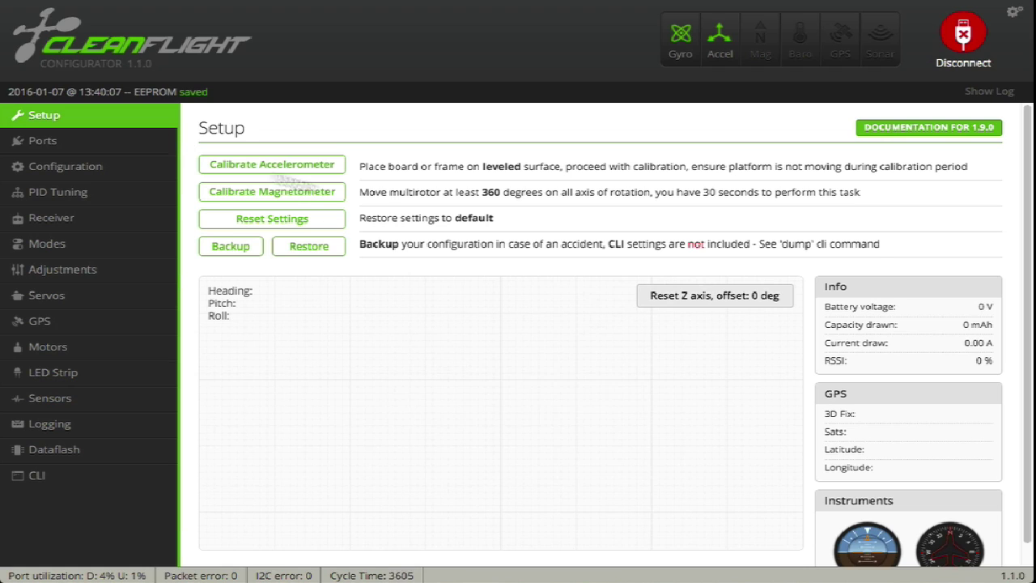
click(290, 170)
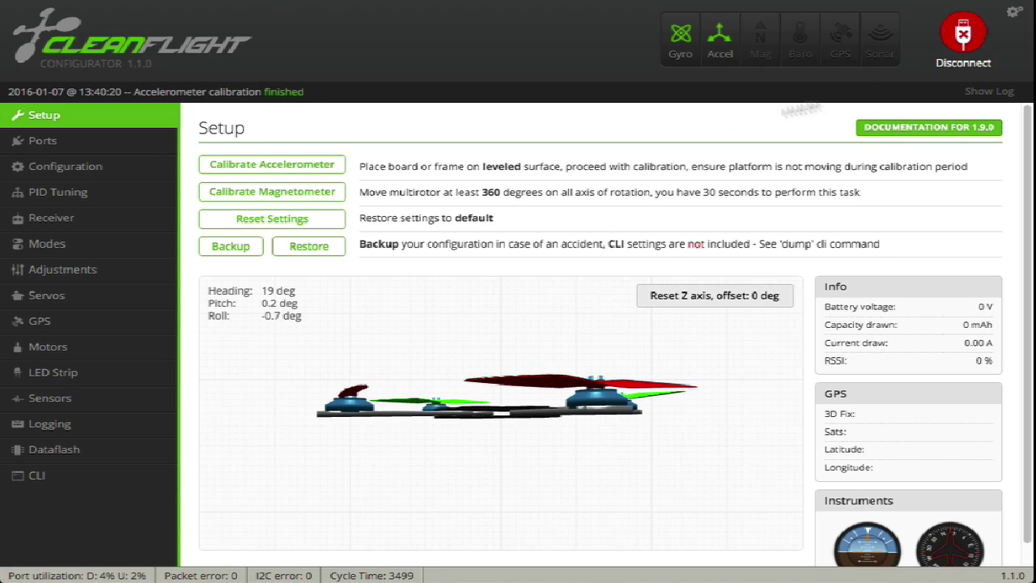
click(61, 246)
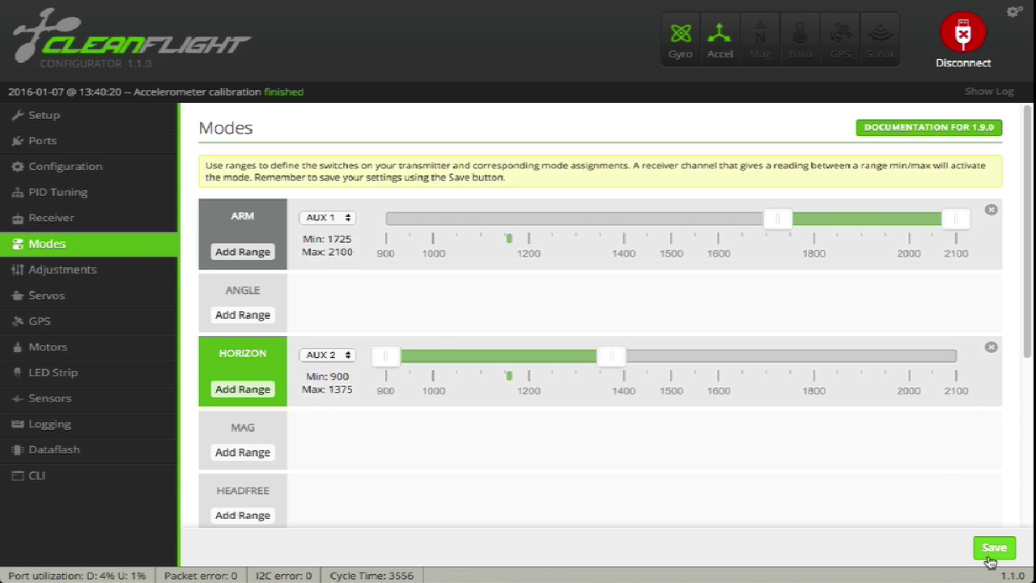
click(51, 218)
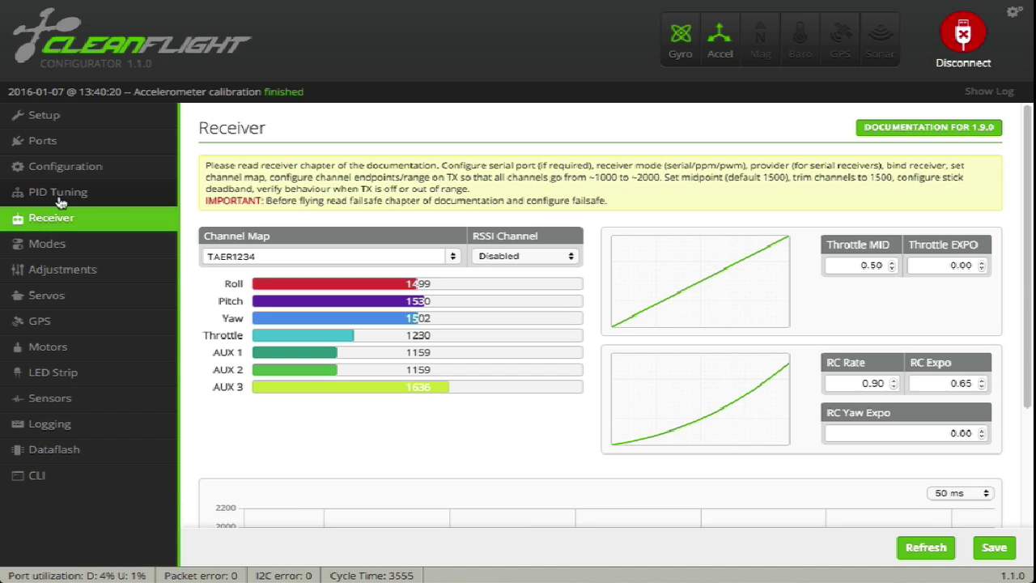
click(64, 196)
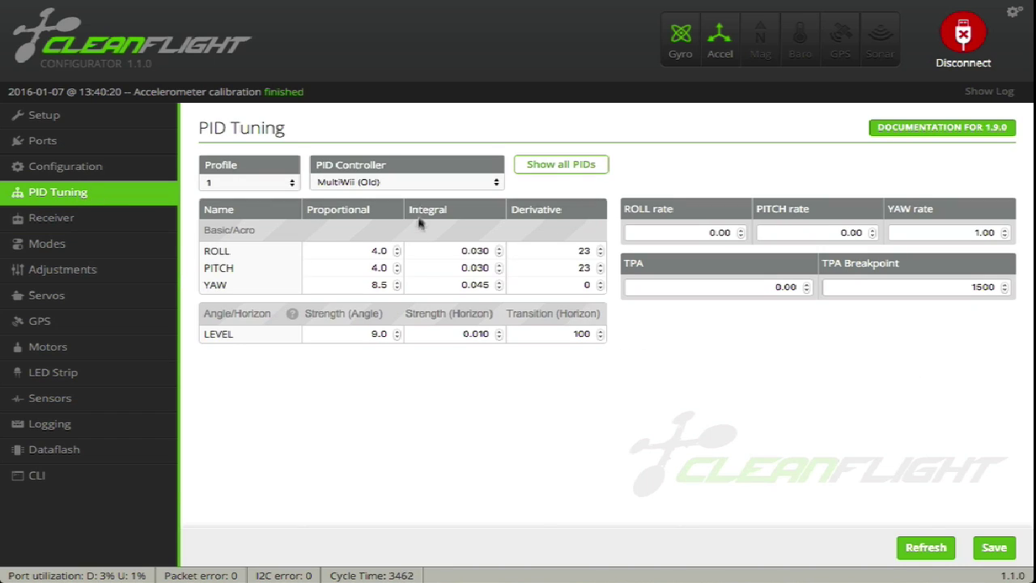
Step: Switch the PID controller to LuxFloat and save
click(401, 185)
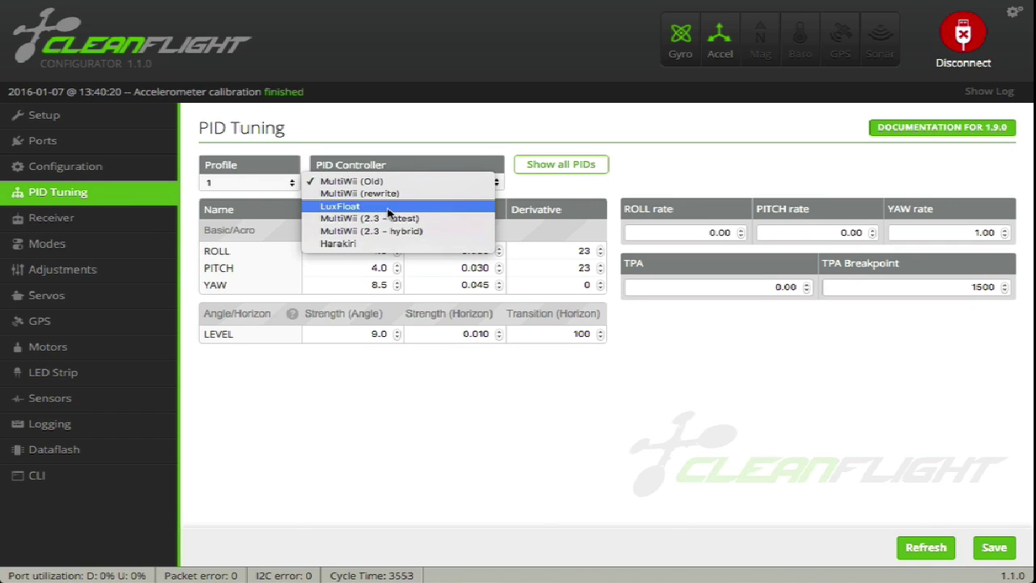
click(388, 208)
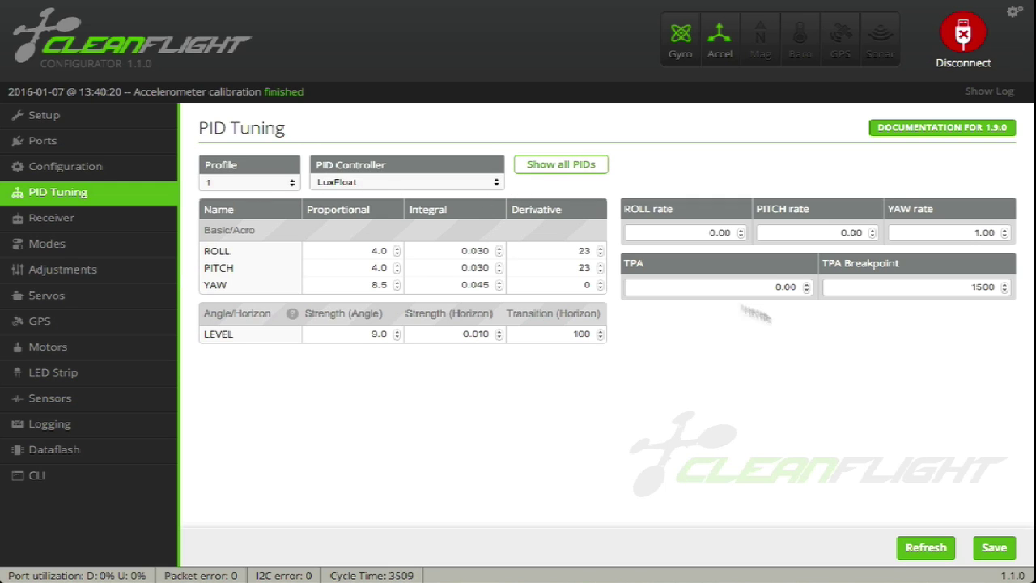
click(994, 547)
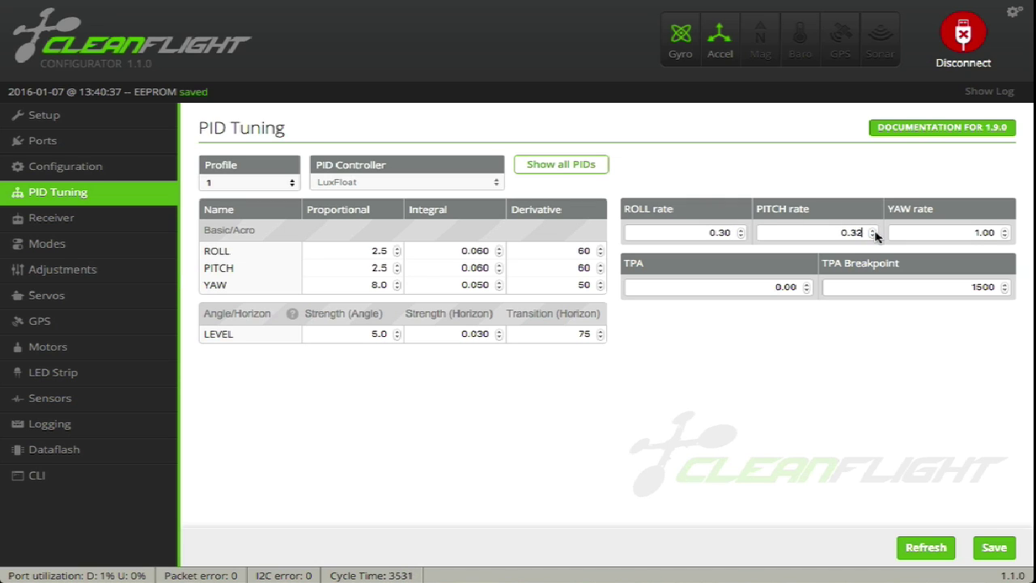
Step: Set roll and pitch rates 0.30, yaw rate 1.10, TPA 0.25 at breakpoint 1600, and save
click(872, 235)
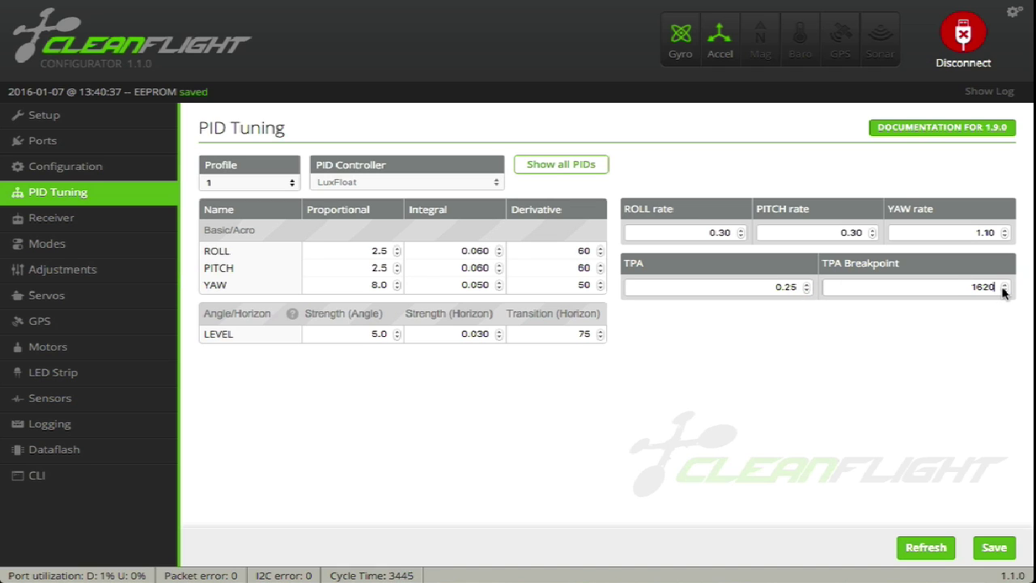
click(1008, 547)
click(93, 226)
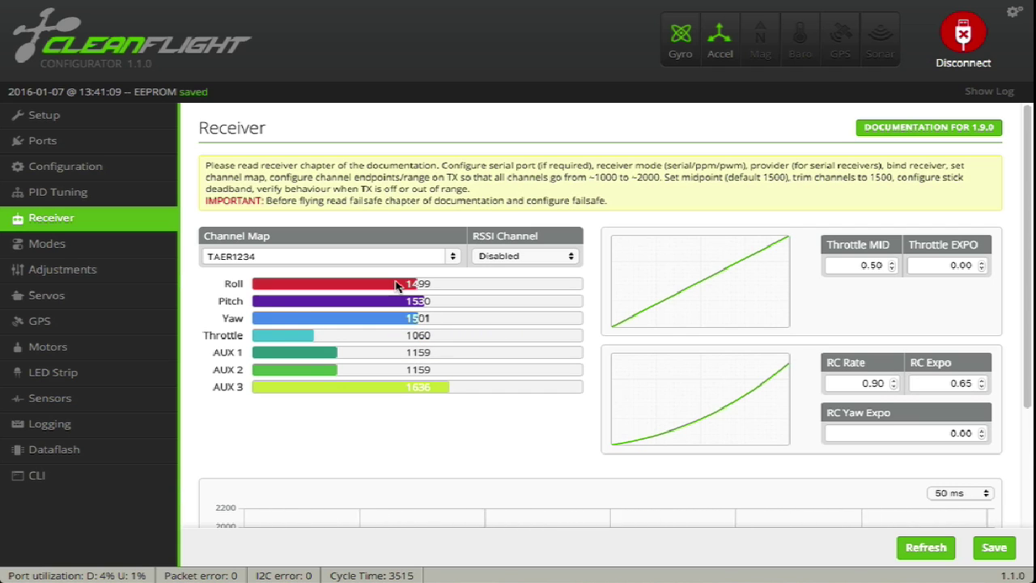
click(65, 194)
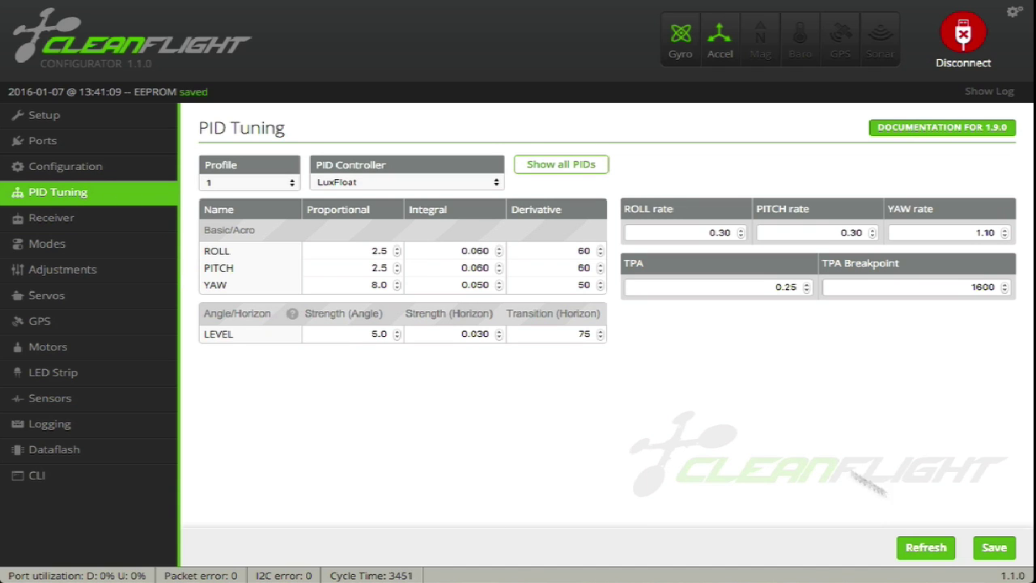
click(994, 549)
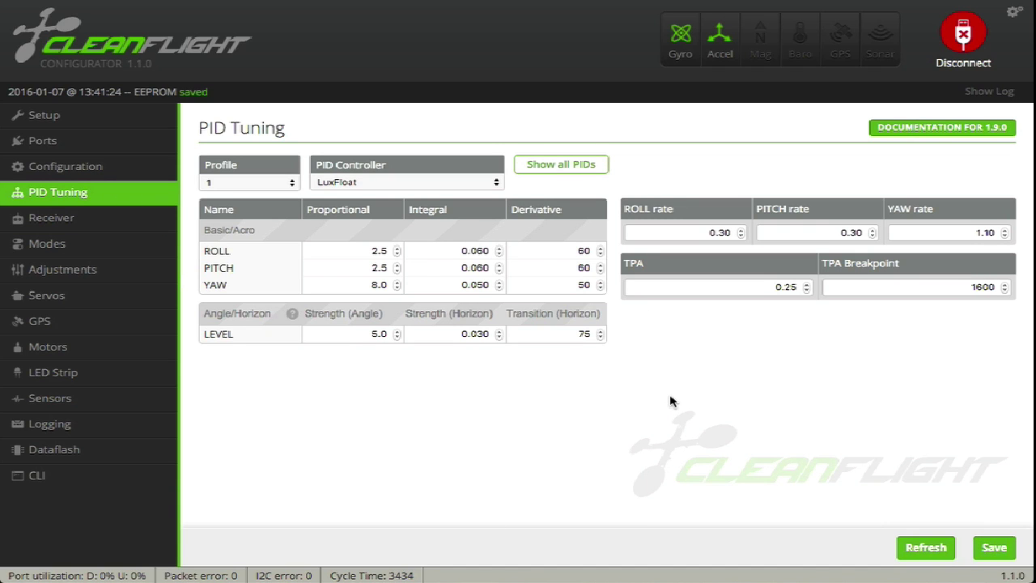